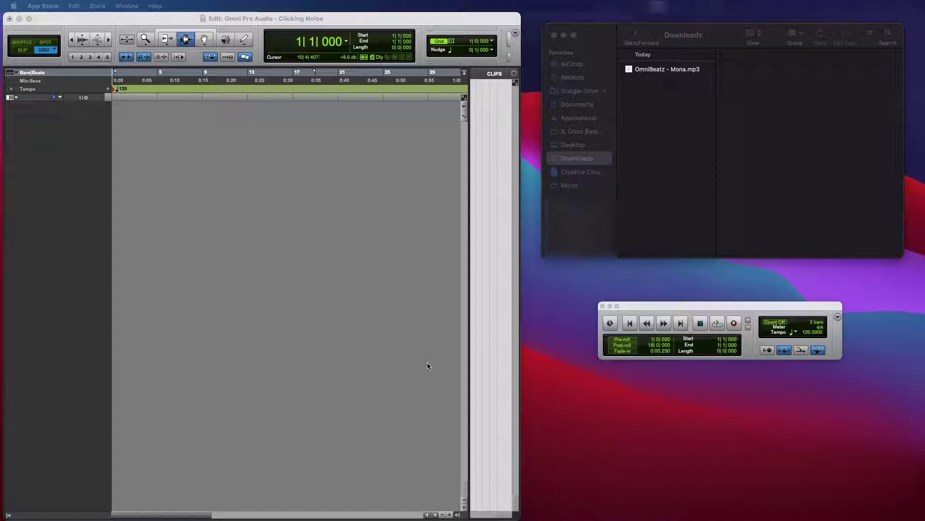
# Select OmniBeatz - Mona.mp3 (3.2 MB MP3) in Downloads and play, then stop, its preview
pyautogui.click(683, 85)
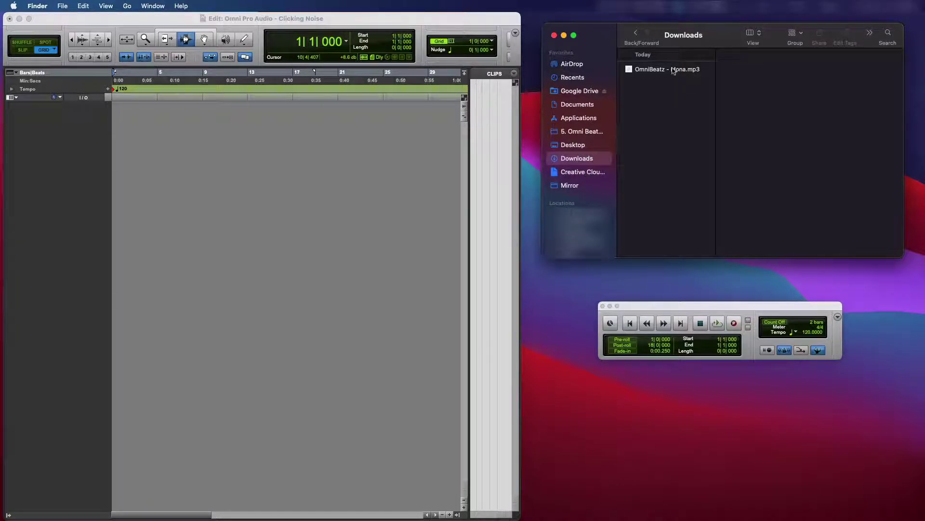
pyautogui.click(688, 72)
pyautogui.moveTo(775, 76)
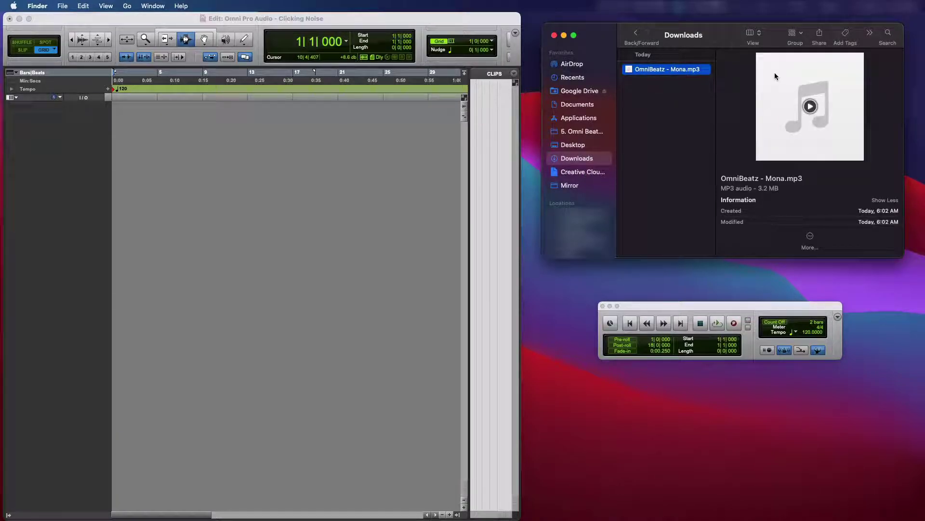
pyautogui.click(812, 108)
pyautogui.click(812, 107)
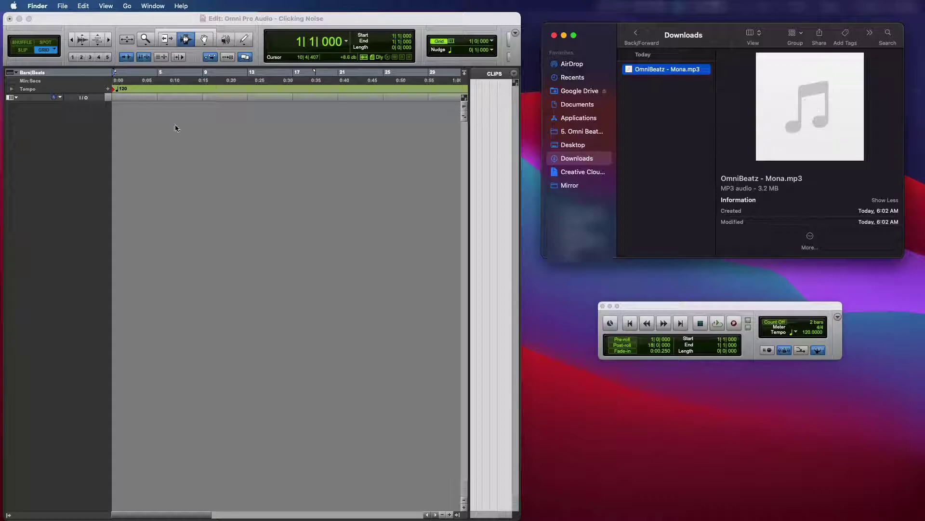
# Show the About Pro Tools screen for version 2021.12.0, then dismiss it
pyautogui.click(65, 14)
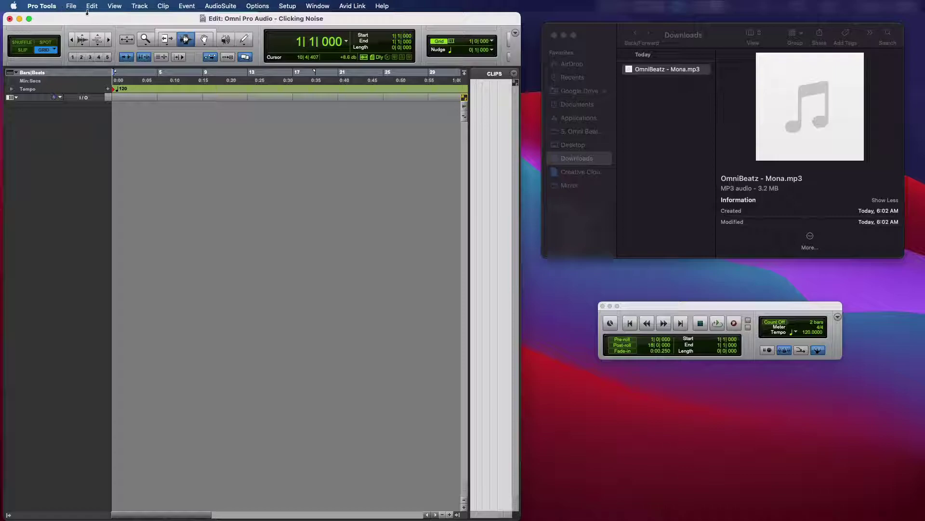
pyautogui.click(48, 5)
pyautogui.click(50, 20)
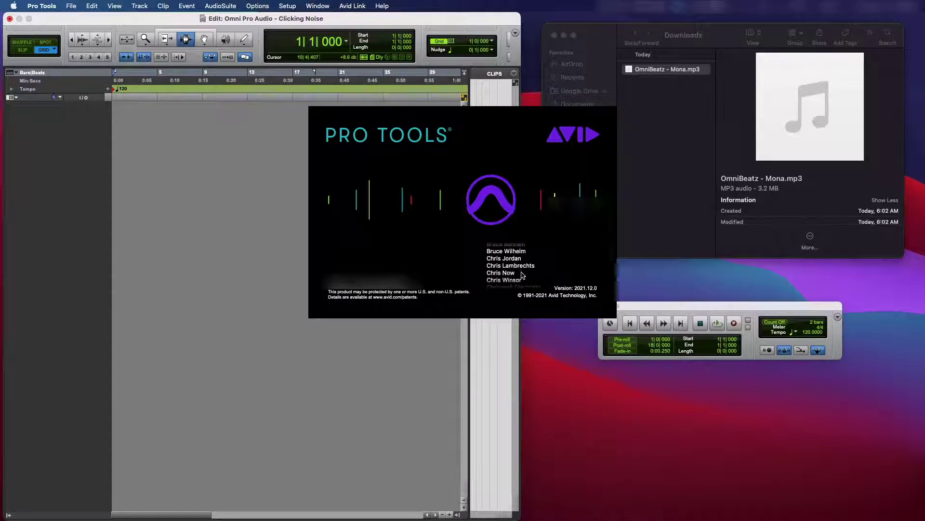
pyautogui.click(41, 6)
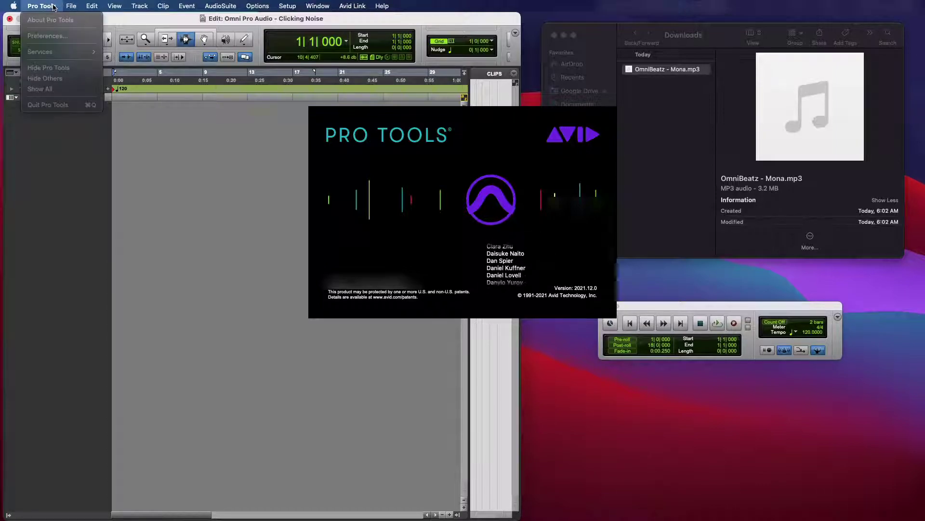
pyautogui.click(373, 137)
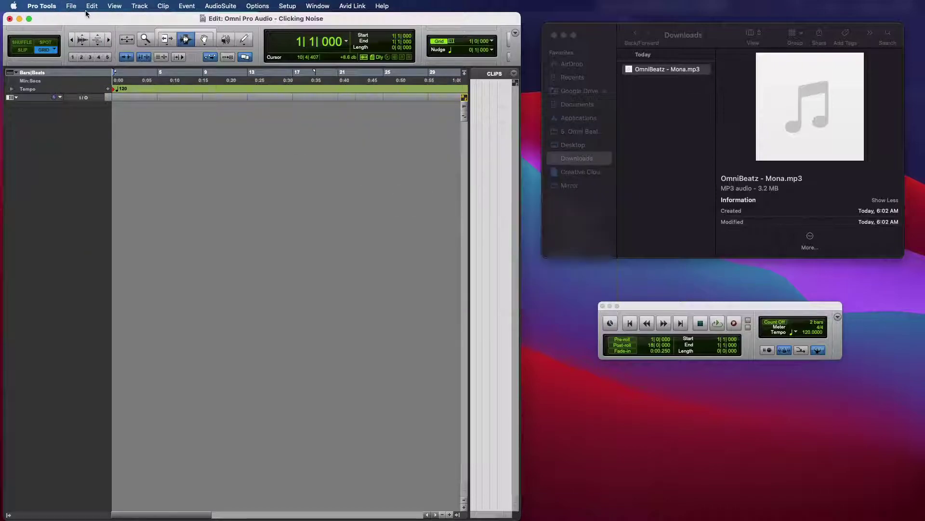
# Start an audio import, pick OmniBeatz - Mona.mp3 from Downloads and preview it
pyautogui.click(71, 6)
pyautogui.moveTo(130, 173)
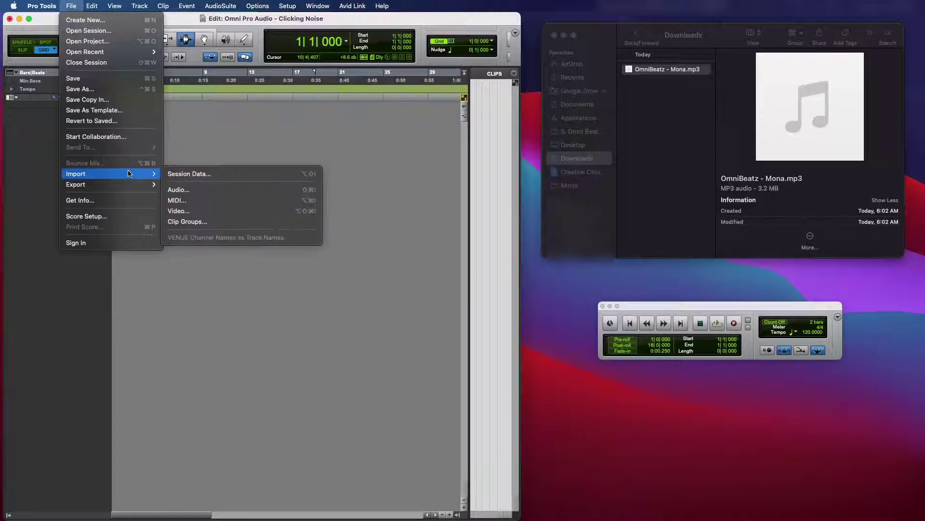
pyautogui.click(199, 189)
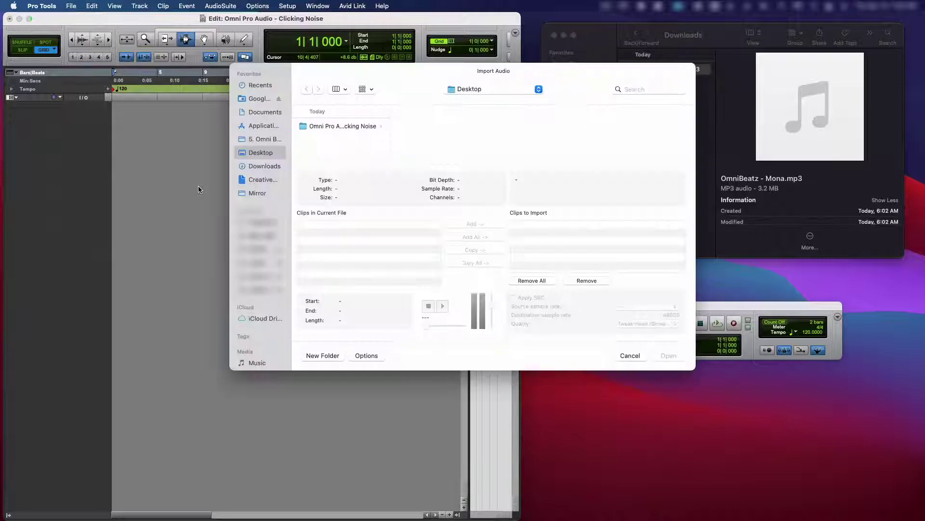
pyautogui.click(267, 167)
pyautogui.click(337, 128)
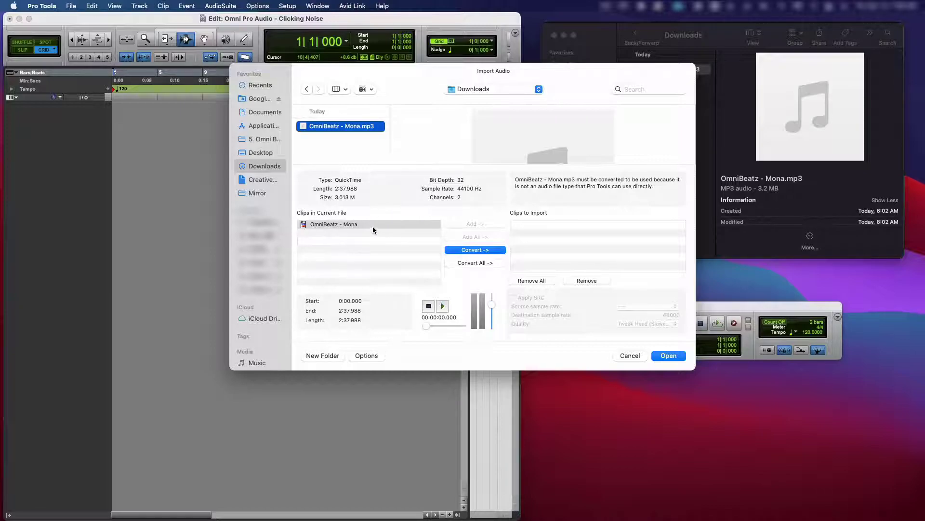
pyautogui.click(442, 307)
pyautogui.click(441, 307)
# Convert the MP3 into the Audio Files folder and place it on a new track at session start
pyautogui.click(467, 251)
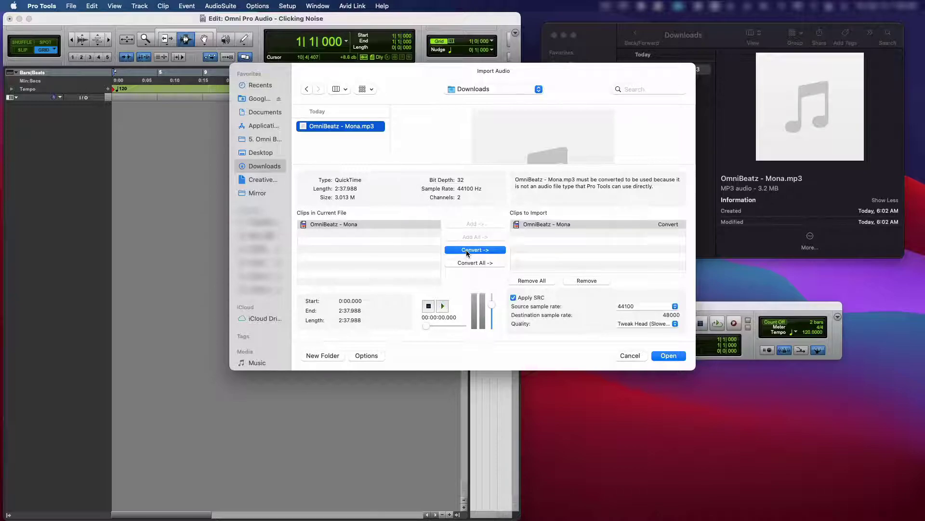
pyautogui.click(669, 356)
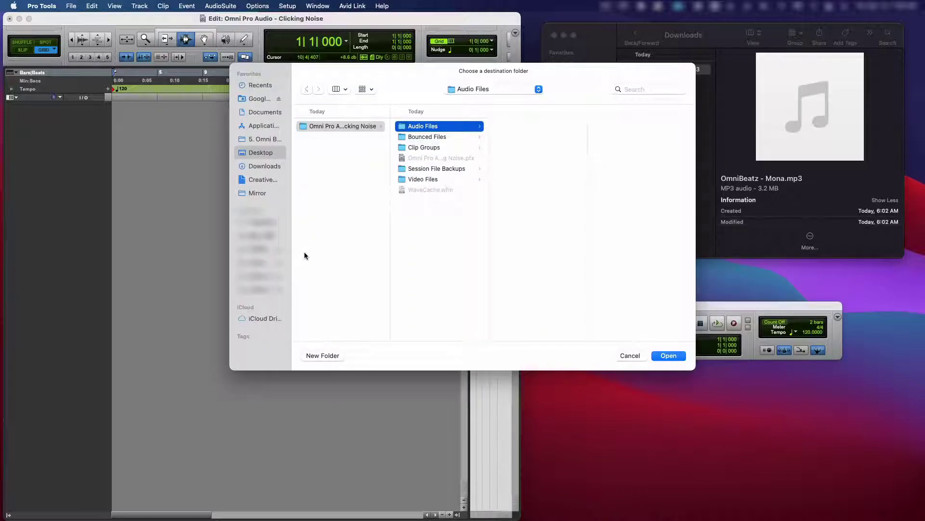
pyautogui.click(669, 355)
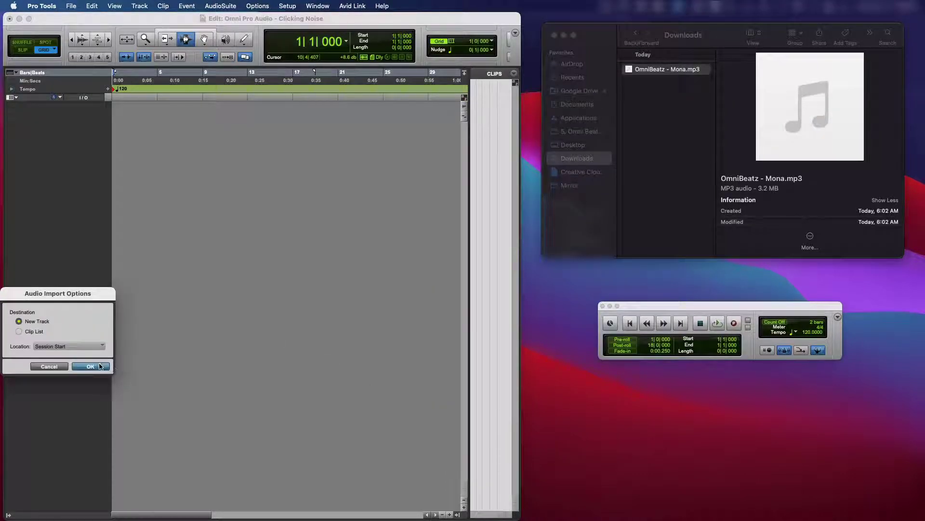
pyautogui.click(98, 366)
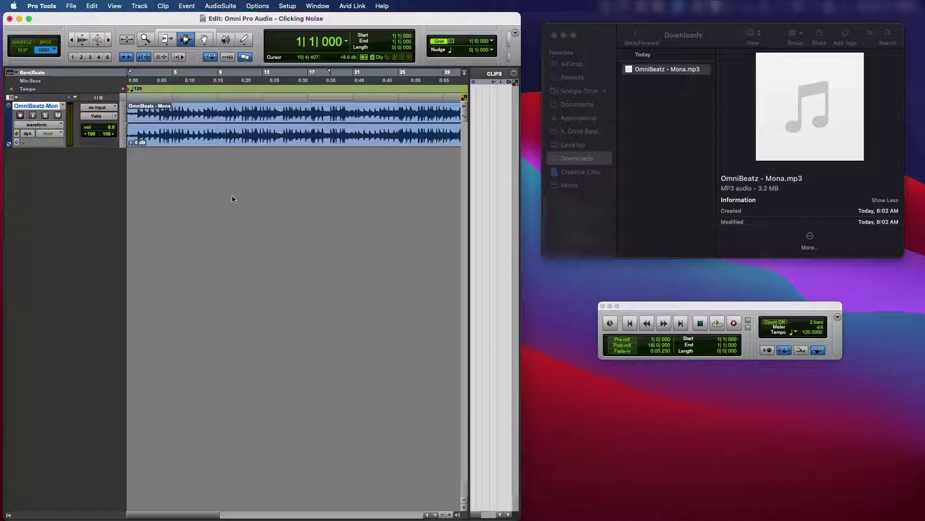
pyautogui.press('space')
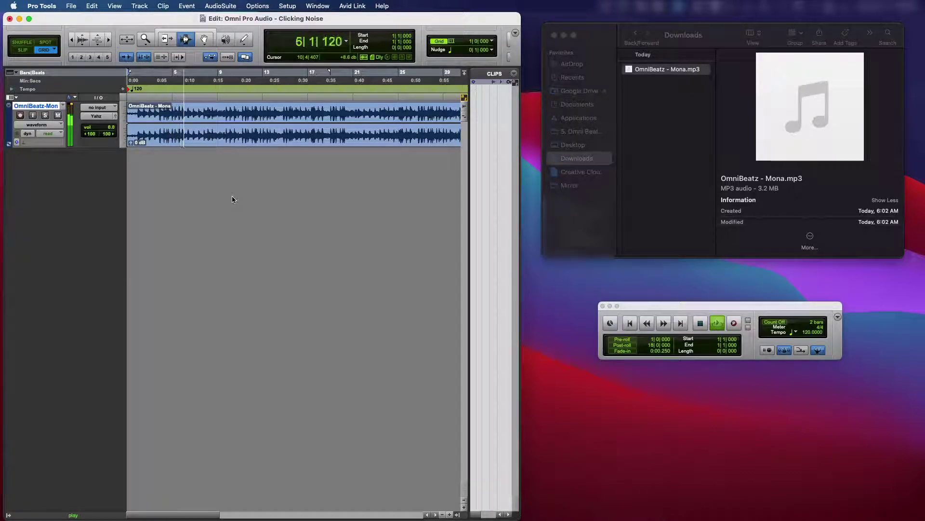
pyautogui.press('space')
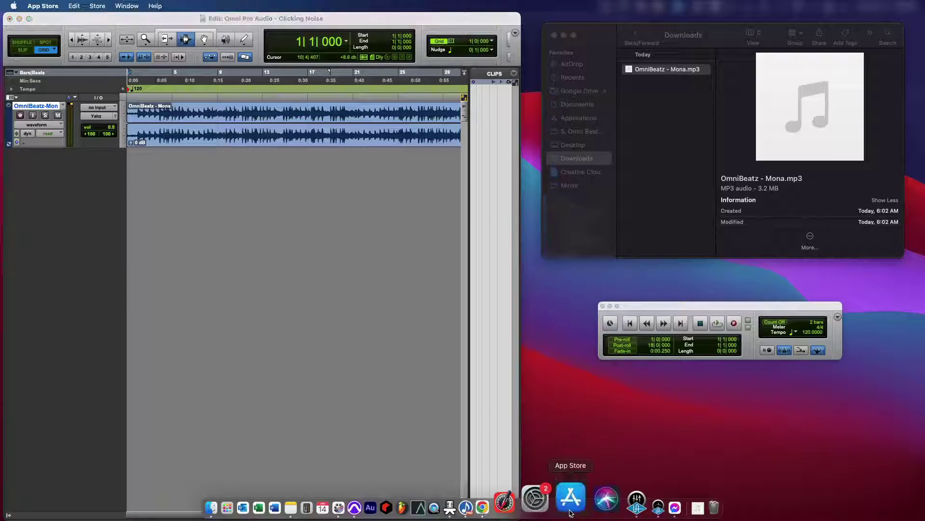
# Launch Music Converter Pro from its App Store page and minimize the store window
pyautogui.click(571, 511)
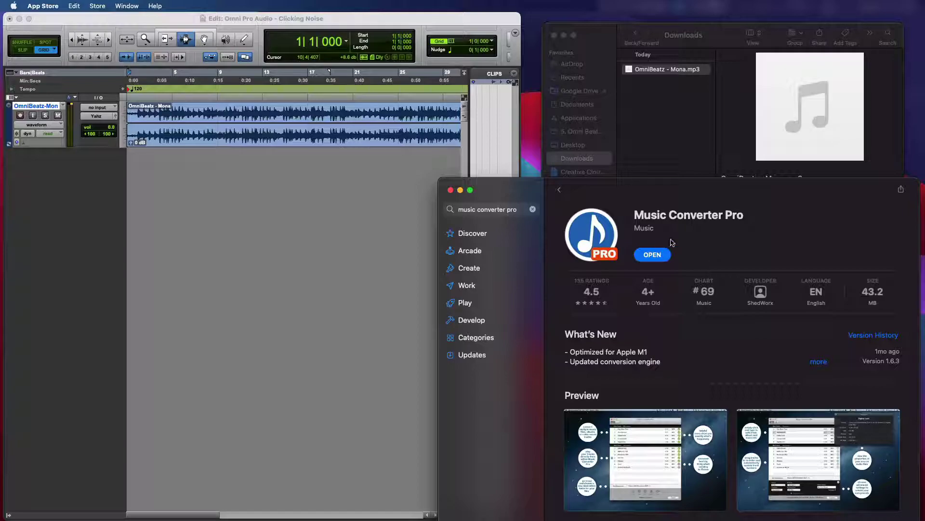
pyautogui.click(664, 256)
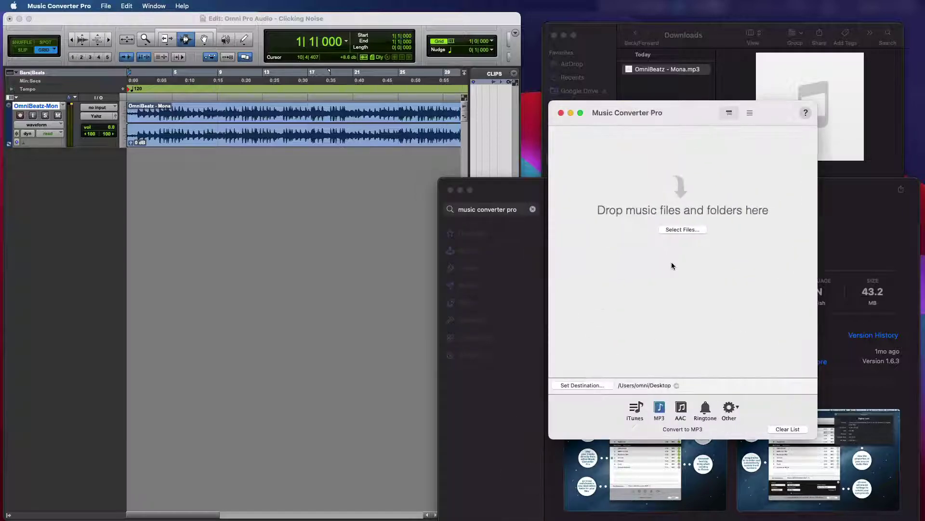
pyautogui.click(458, 192)
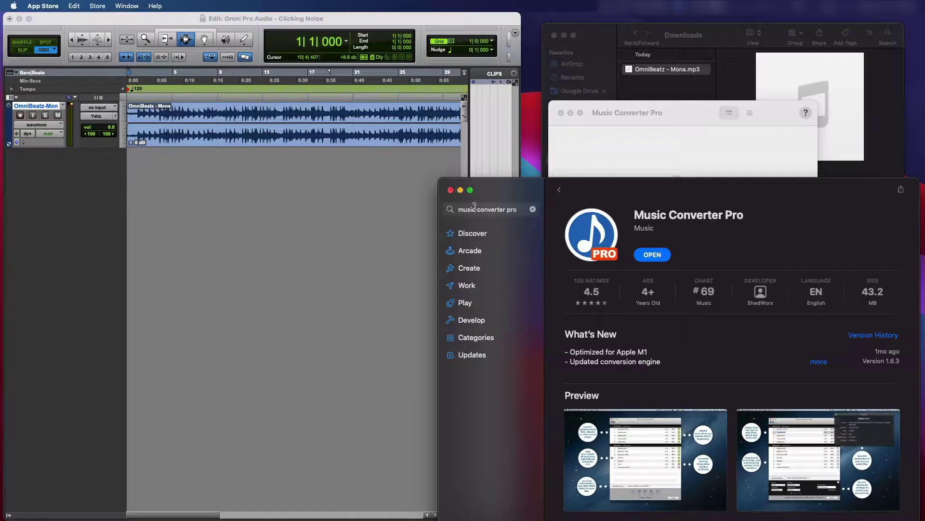
pyautogui.click(459, 190)
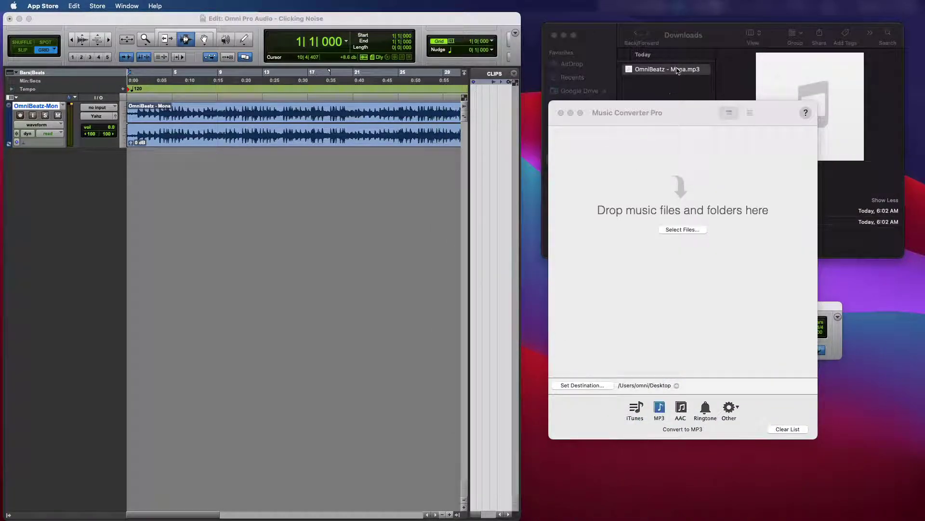
# Drag OmniBeatz - Mona.mp3 into Music Converter Pro, set MP3 output and convert it
pyautogui.click(674, 71)
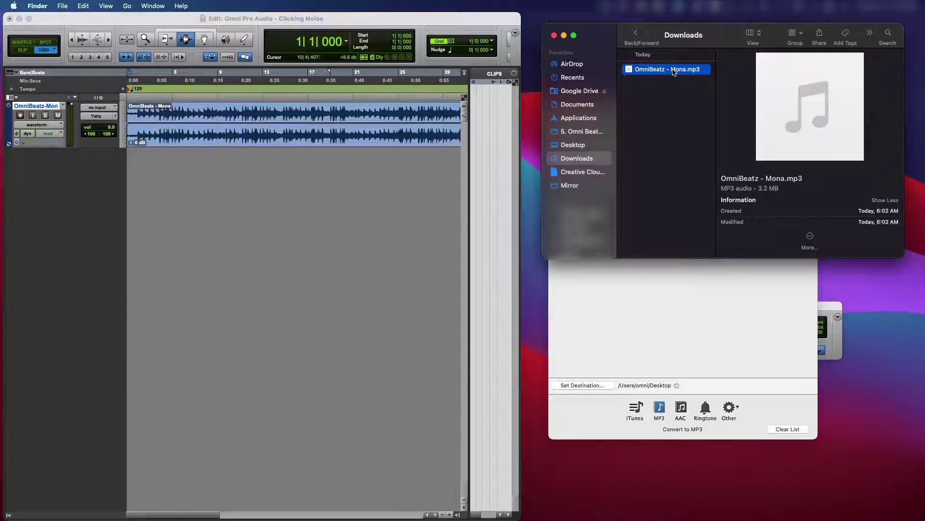
pyautogui.moveTo(674, 72); pyautogui.dragTo(731, 192)
pyautogui.click(636, 408)
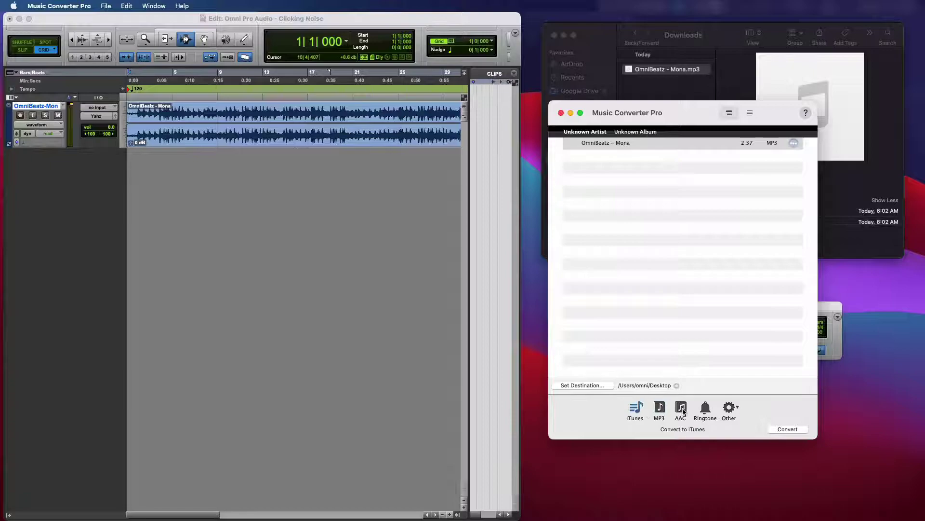
pyautogui.click(681, 408)
pyautogui.click(705, 408)
pyautogui.click(660, 409)
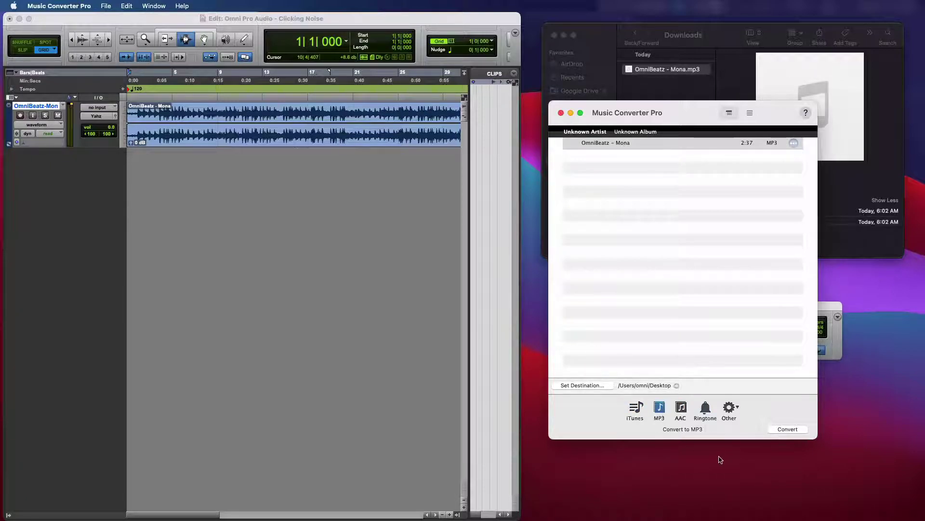
pyautogui.click(793, 427)
# Start an audio import in Pro Tools and pick OmniBeatz - Mona.mp3 from the Desktop
pyautogui.click(108, 18)
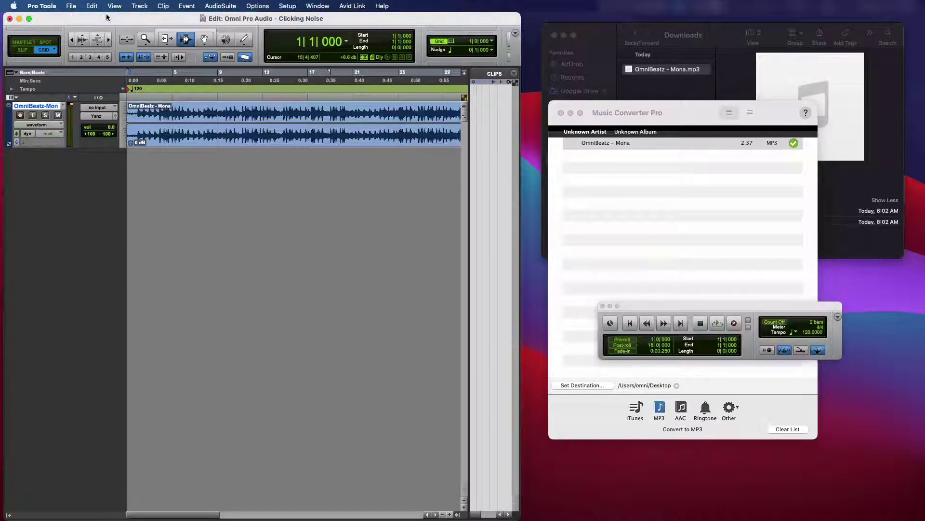
pyautogui.click(71, 6)
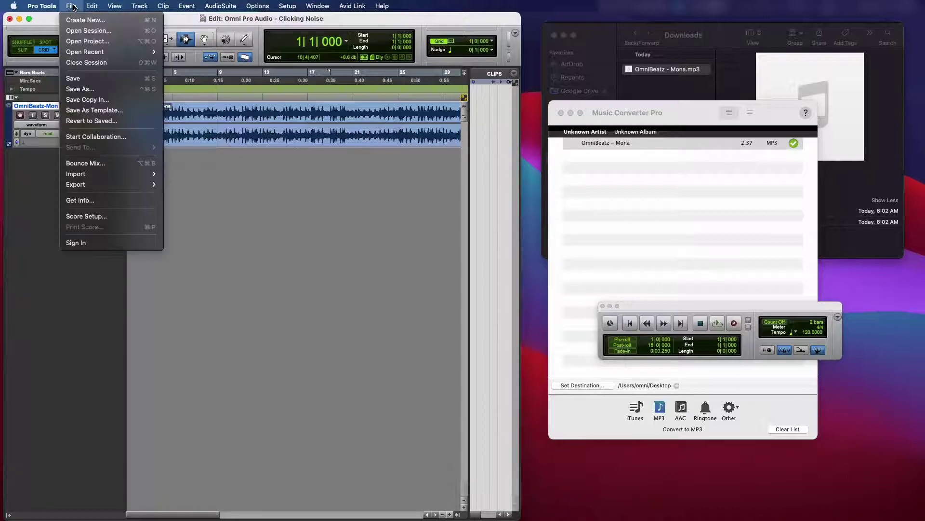
pyautogui.moveTo(140, 173)
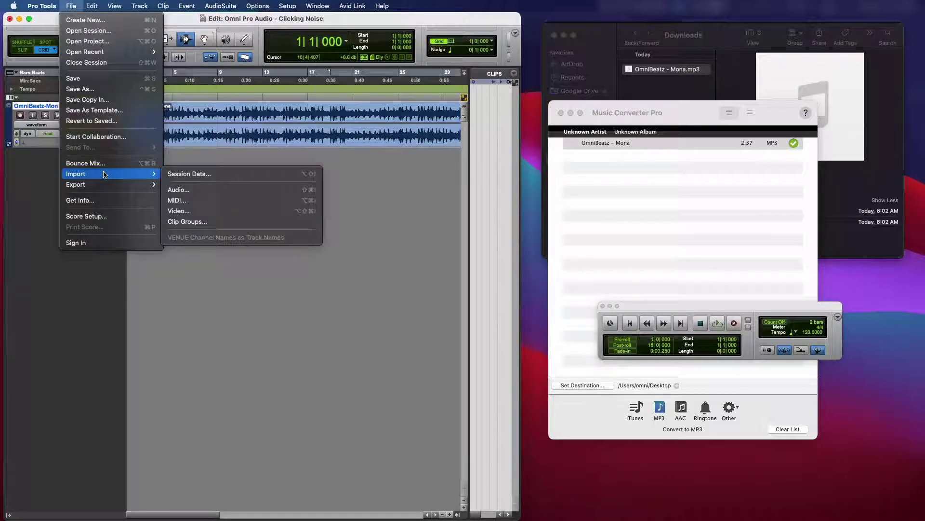
pyautogui.click(204, 189)
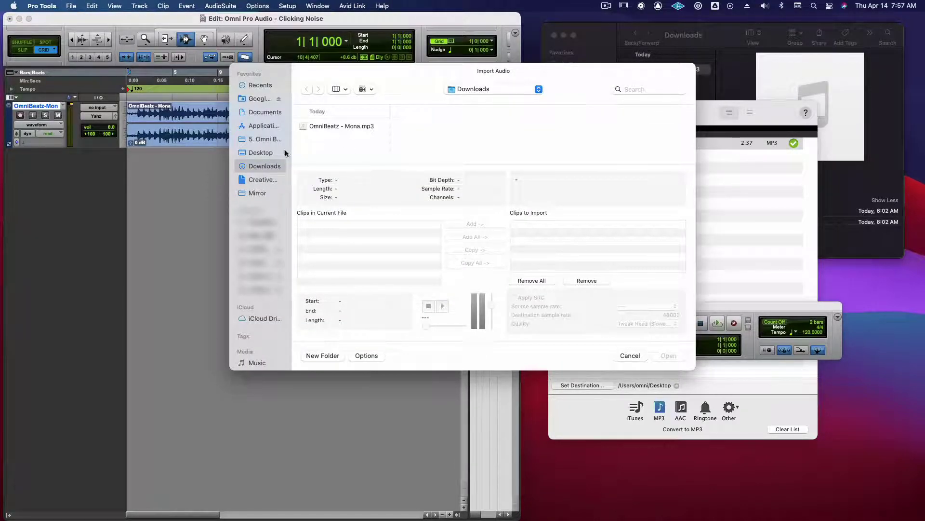
pyautogui.click(267, 153)
pyautogui.click(348, 137)
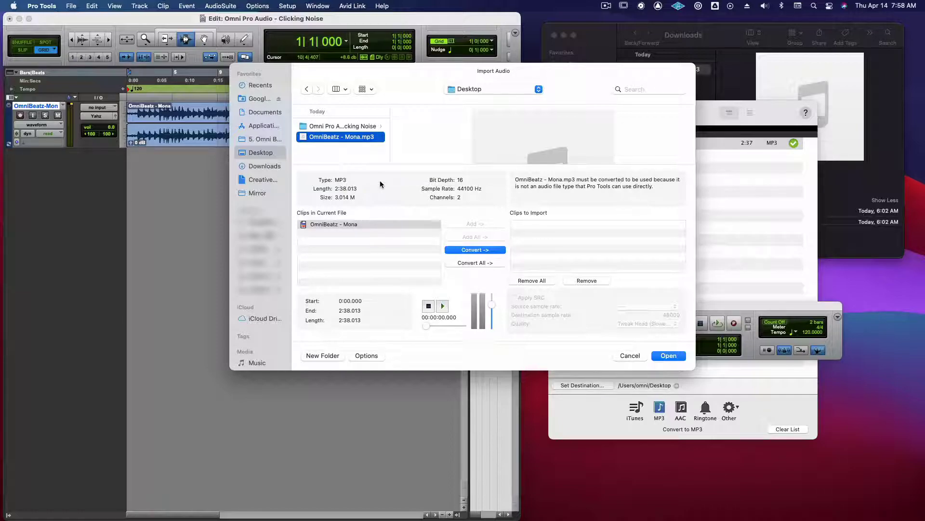
# Preview the Desktop copy, then convert it into the session's Audio Files folder
pyautogui.click(443, 307)
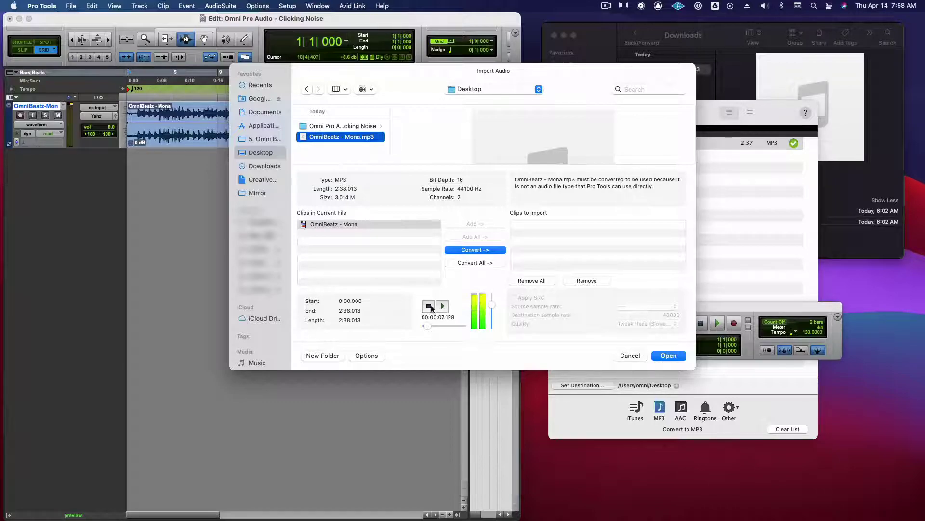
pyautogui.click(429, 306)
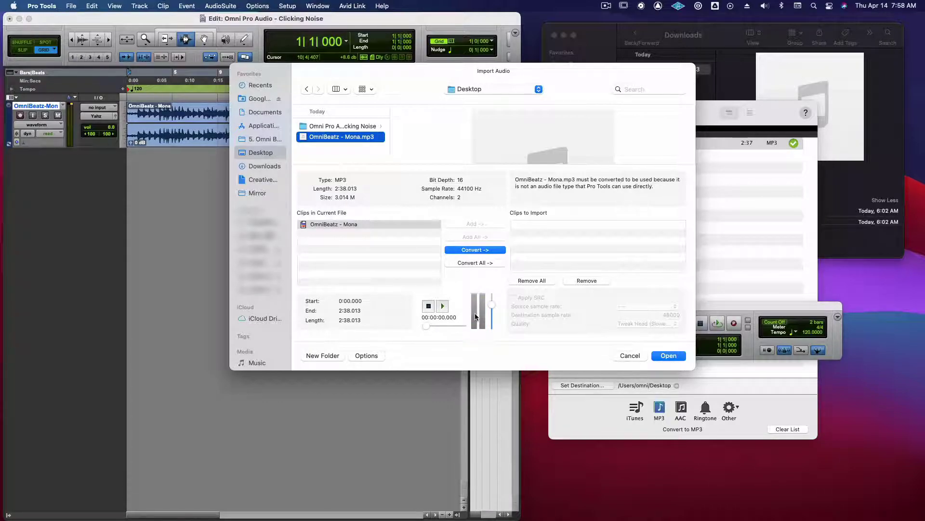
pyautogui.click(674, 355)
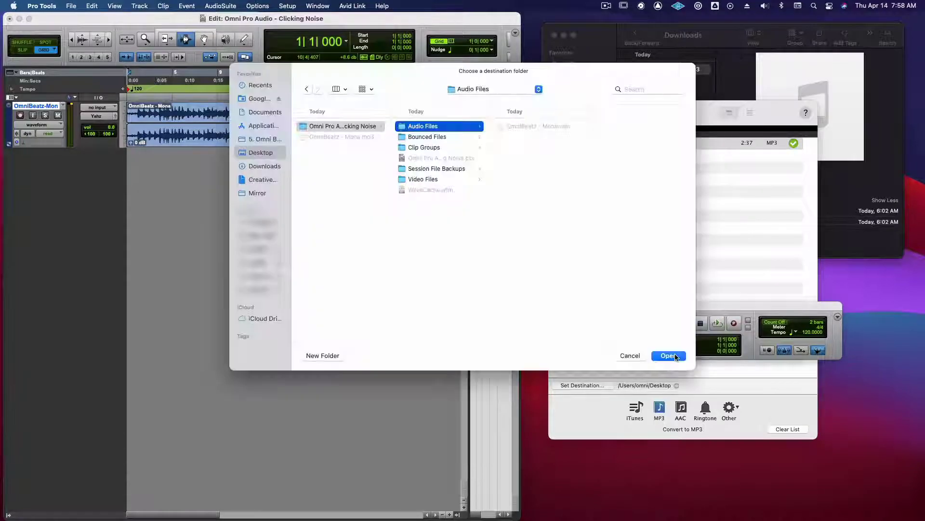
pyautogui.click(666, 356)
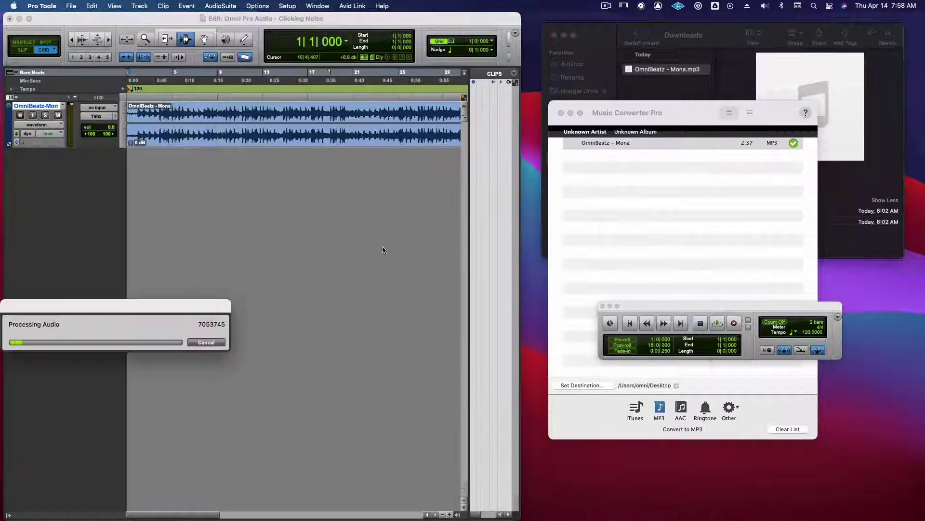
# Create the OmniBeatz-Mn.1 track, mute it, and play the original clicking track
pyautogui.click(93, 367)
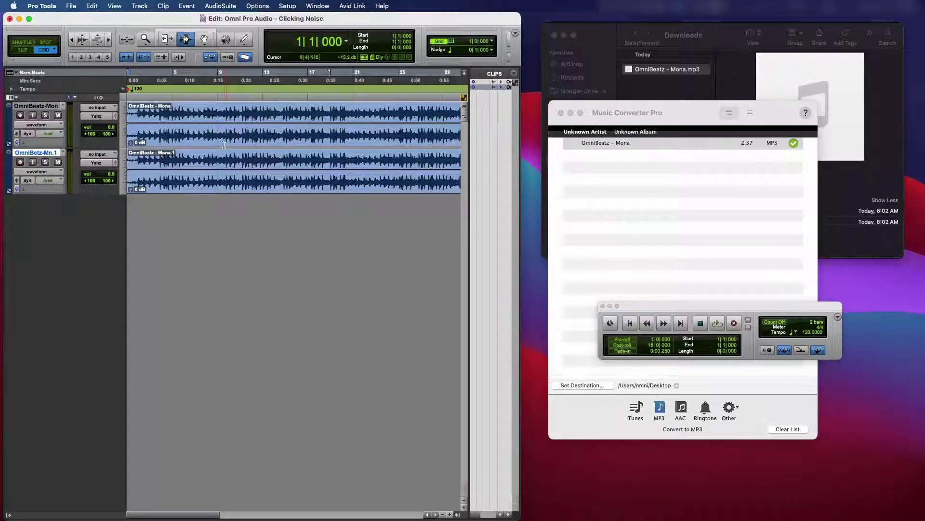
pyautogui.click(58, 162)
pyautogui.click(43, 106)
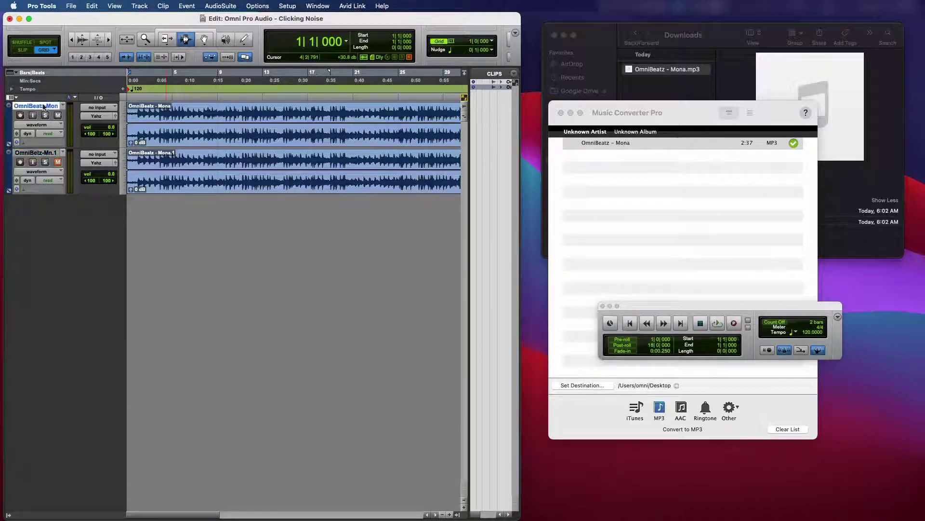
pyautogui.press('space')
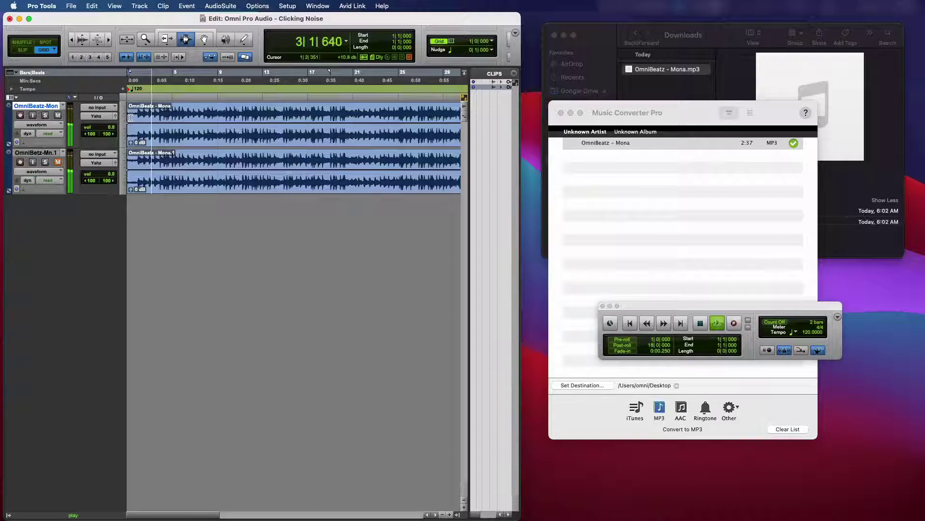
pyautogui.press('space')
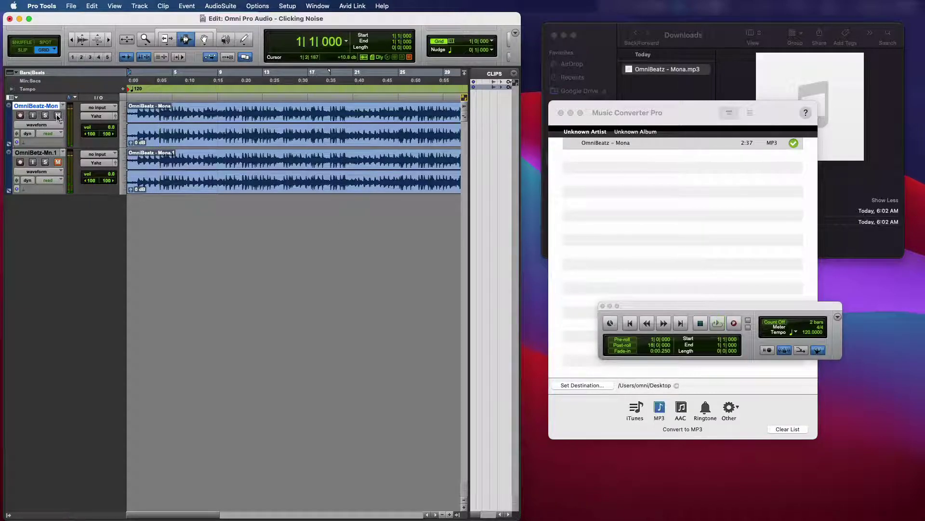
# Mute the original track and play the session to hear the re-imported clip
pyautogui.click(58, 116)
pyautogui.press('space')
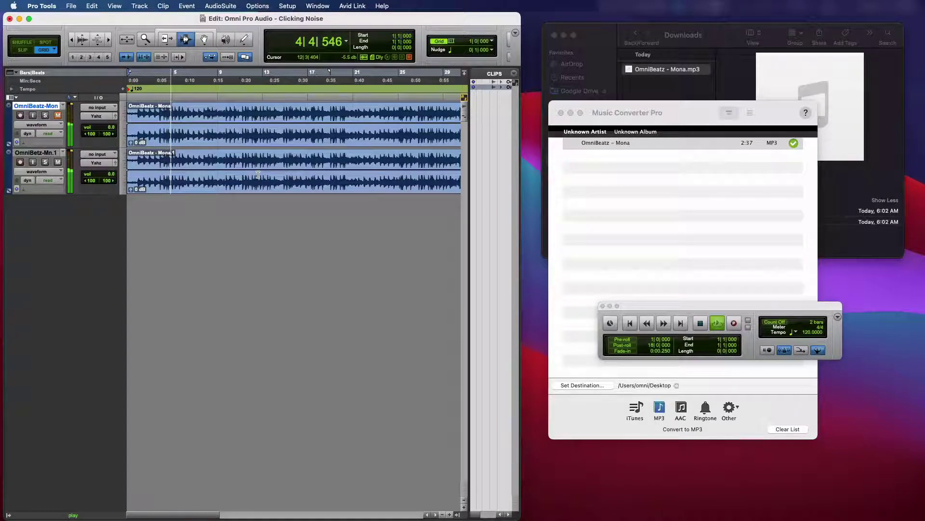
pyautogui.press('space')
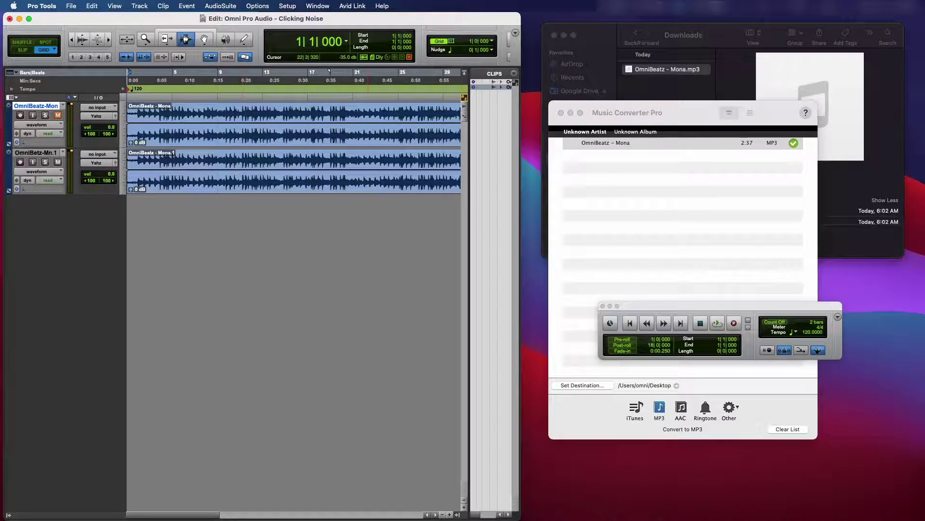
pyautogui.click(609, 6)
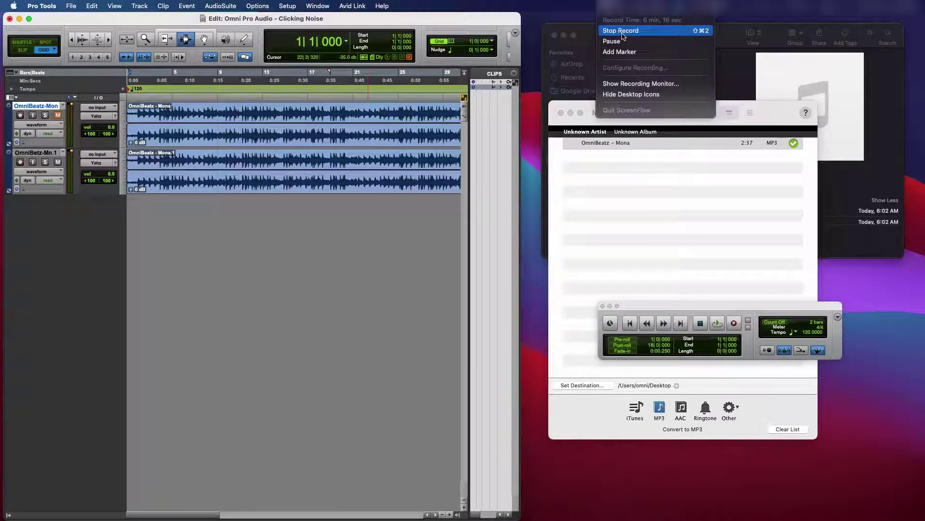
pyautogui.click(621, 30)
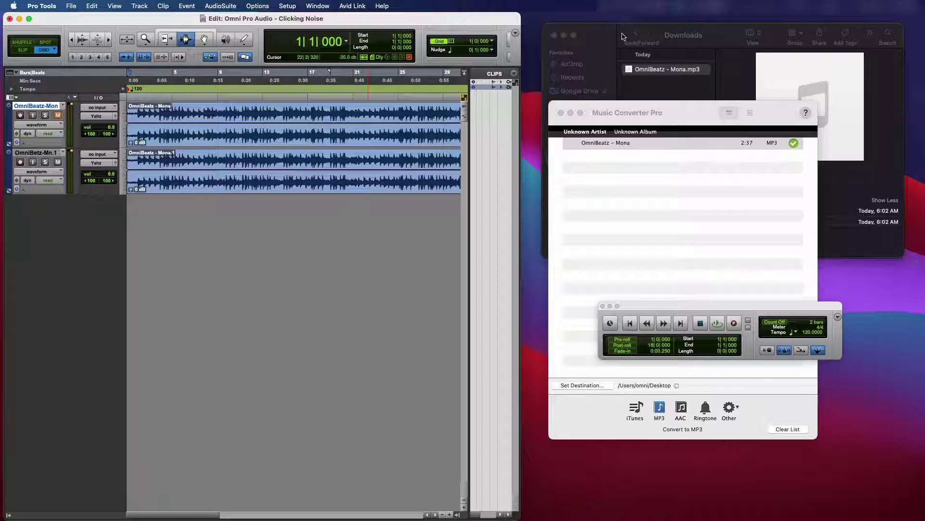